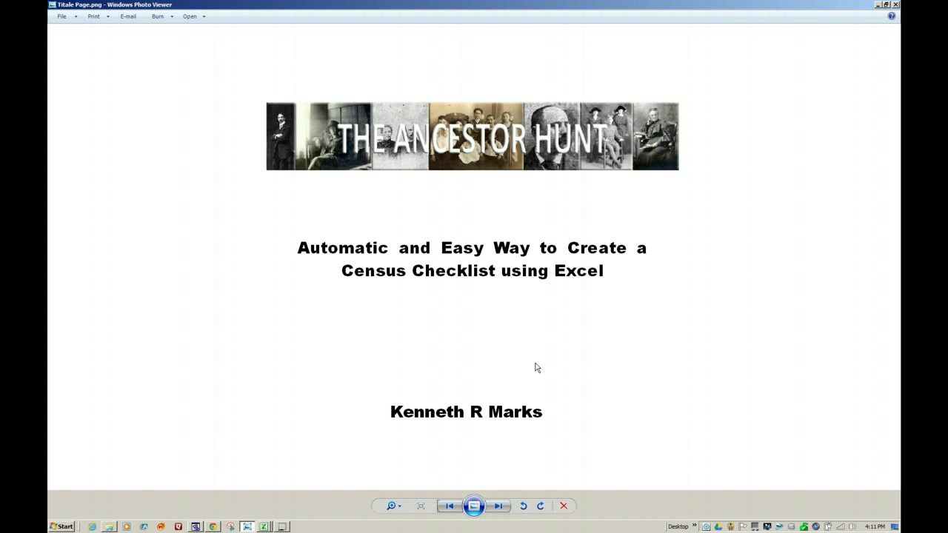
Step: Page to the disclaimer slide and back to the title, then switch to the Ancestral Quest family file
{"action": "left_click", "coordinate": [499, 507]}
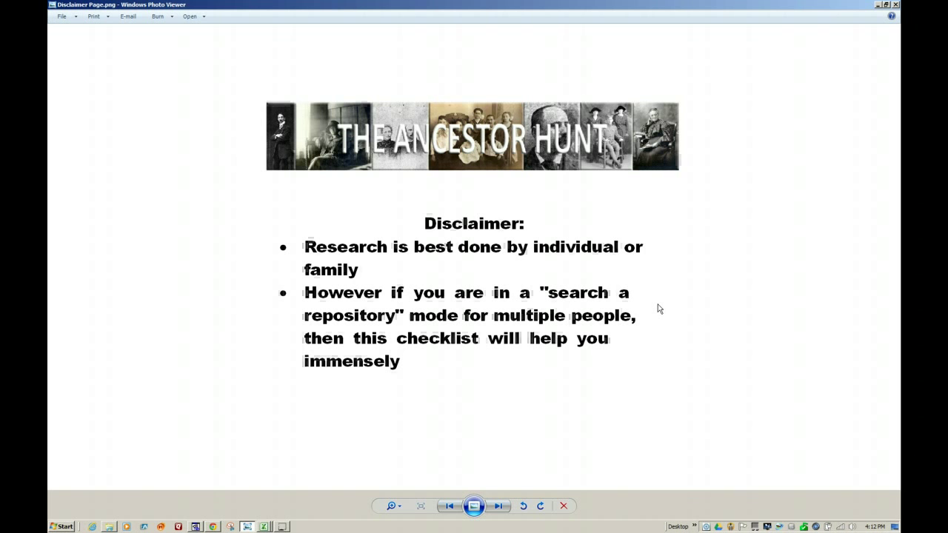
{"action": "left_click", "coordinate": [449, 506]}
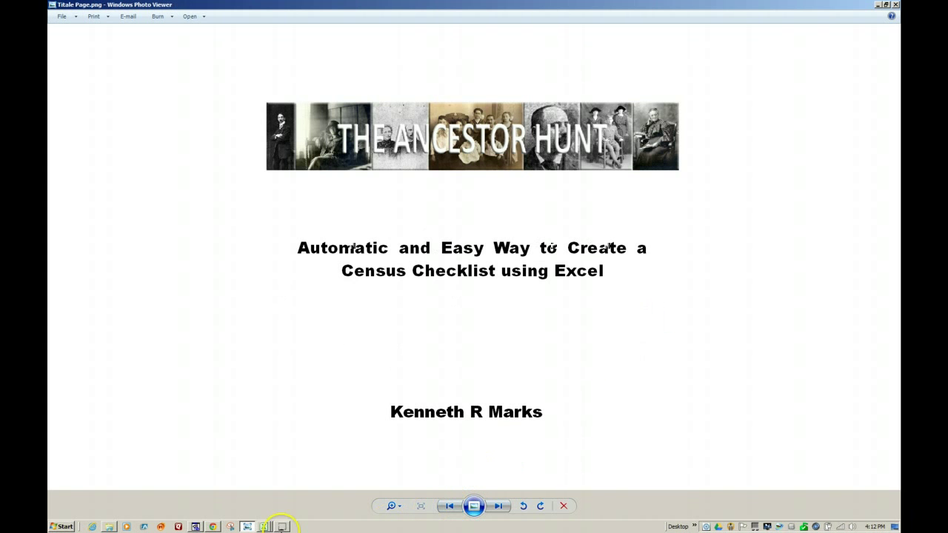
{"action": "left_click", "coordinate": [197, 526]}
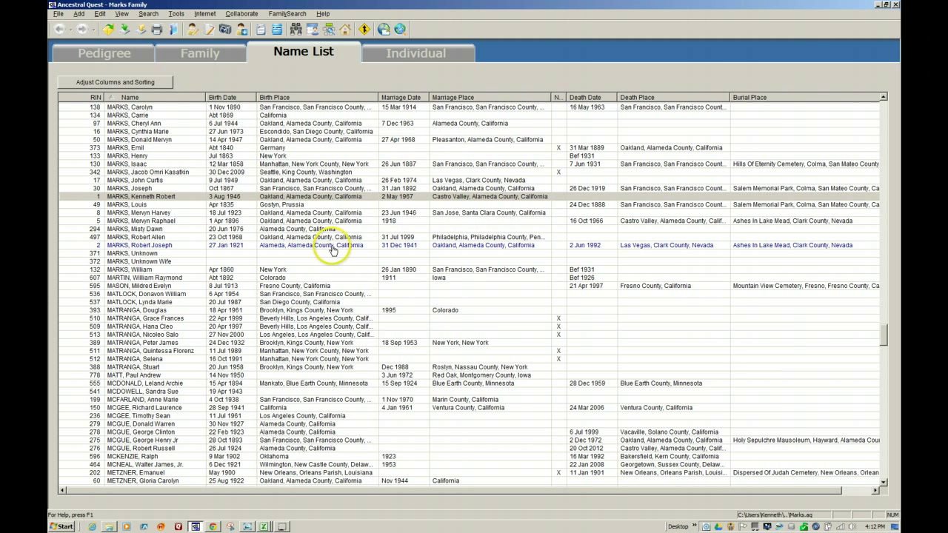
Step: Open Reports and Charts from the File menu to set up a custom report
{"action": "left_click", "coordinate": [58, 14]}
{"action": "left_click", "coordinate": [78, 132]}
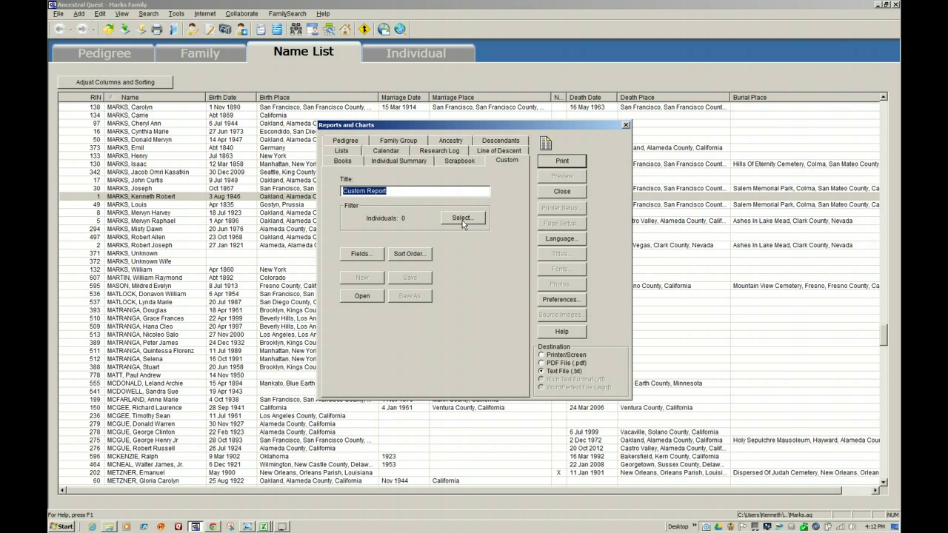
Step: Retrieve the saved 1940 Census Formula filter and select its 362 individuals for the report
{"action": "left_click", "coordinate": [463, 219]}
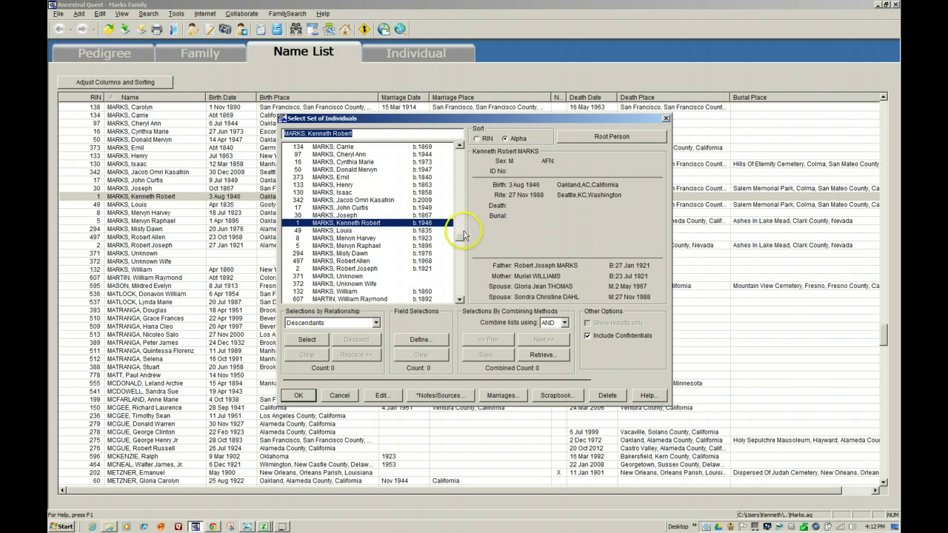
{"action": "left_click", "coordinate": [419, 340]}
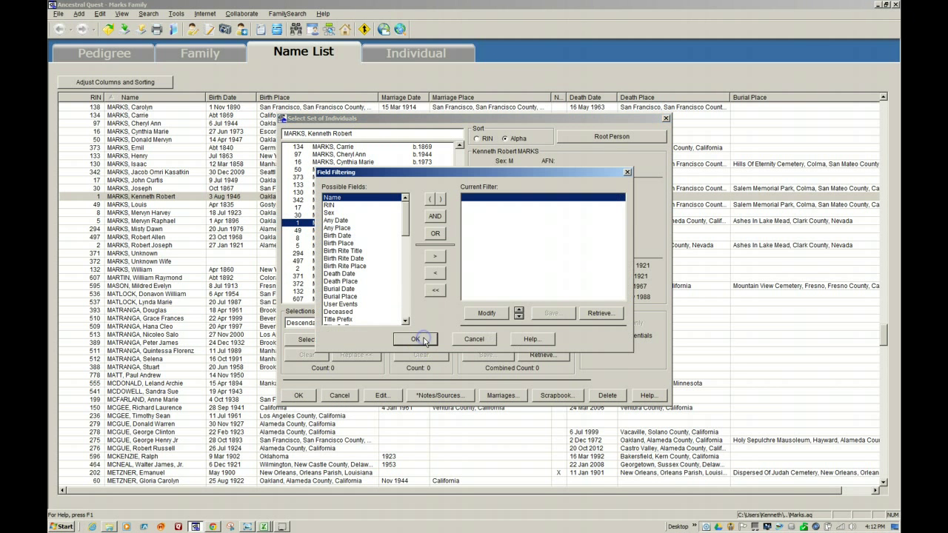
{"action": "left_click", "coordinate": [590, 318]}
{"action": "left_click", "coordinate": [559, 289]}
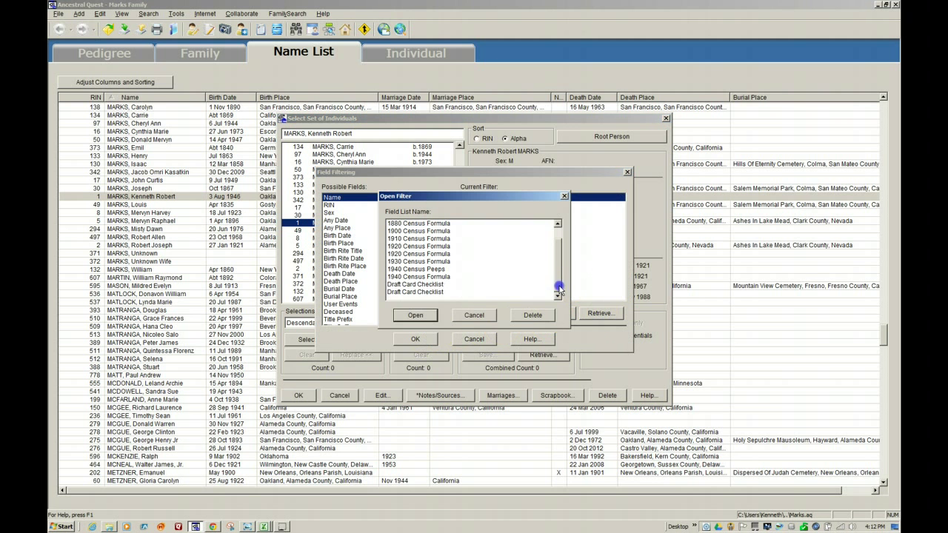
{"action": "left_click", "coordinate": [423, 276]}
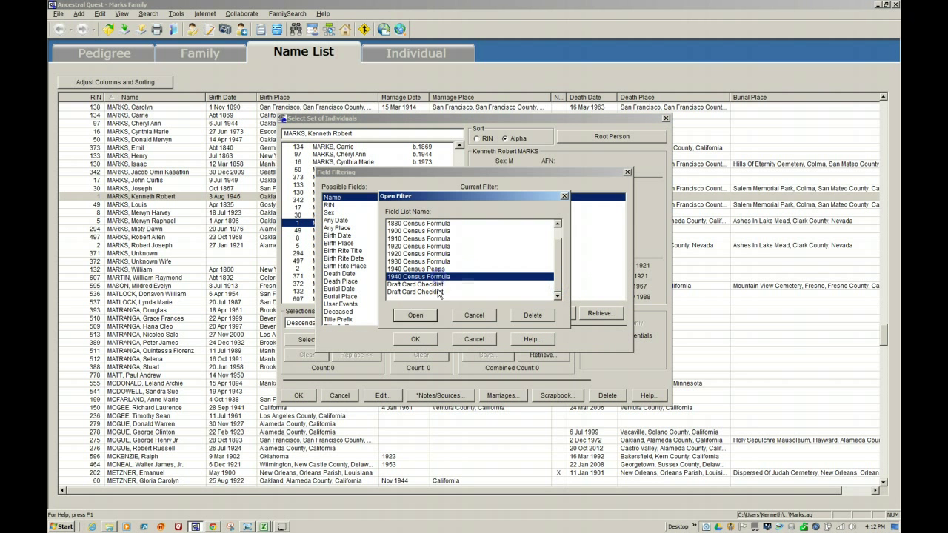
{"action": "left_click", "coordinate": [415, 316]}
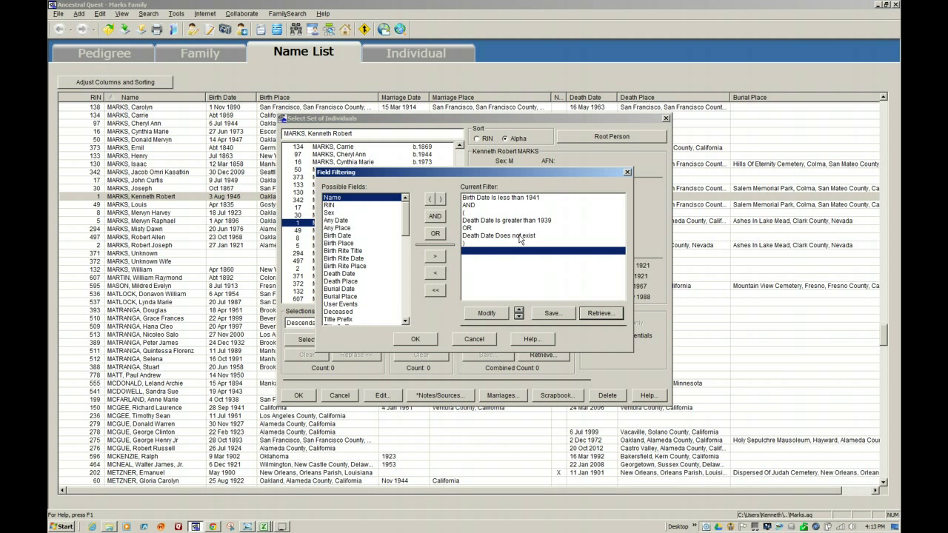
{"action": "left_click", "coordinate": [414, 338]}
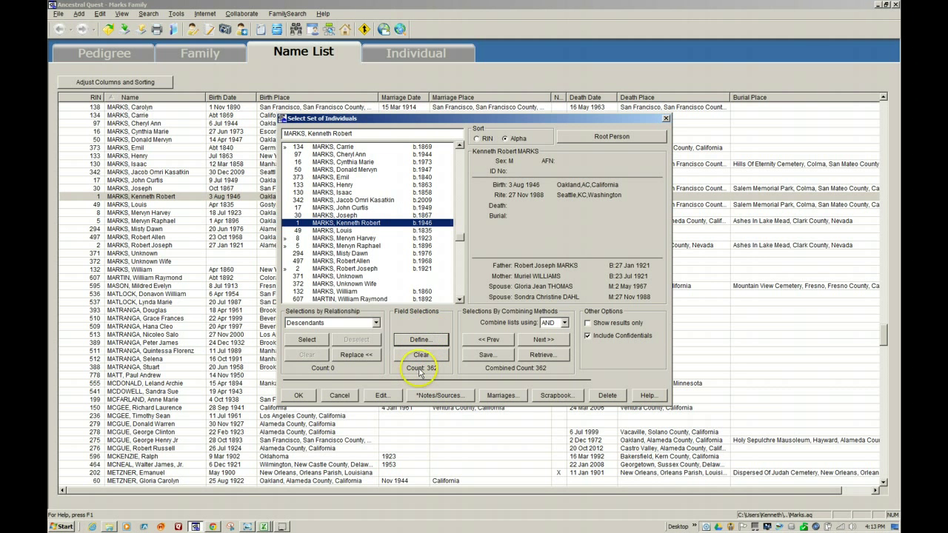
{"action": "left_click", "coordinate": [300, 396]}
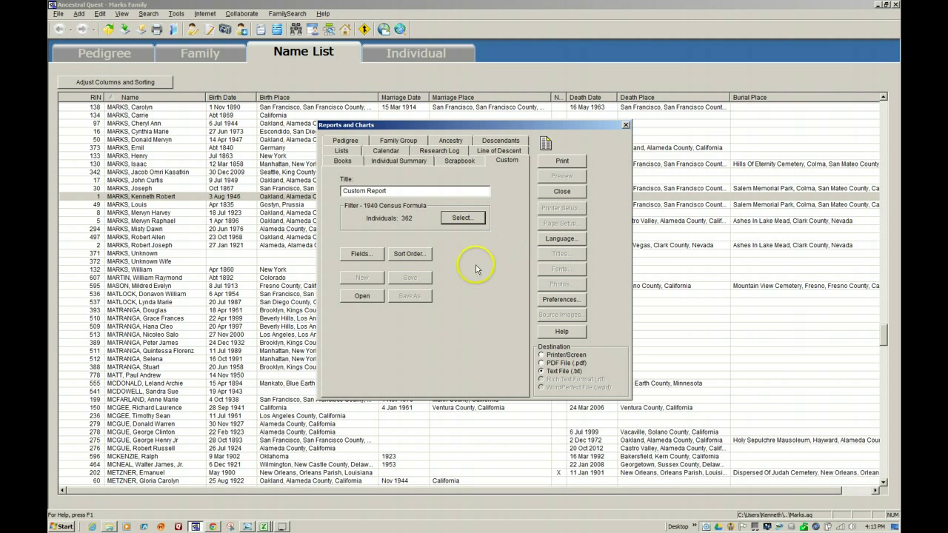
Step: Load the saved 1940 Alive Peeps report layout
{"action": "left_click", "coordinate": [362, 297]}
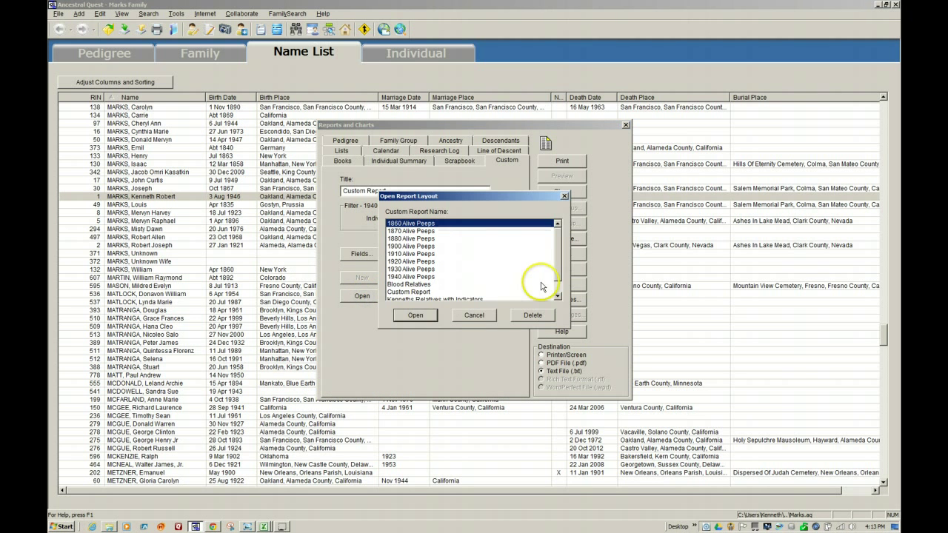
{"action": "left_click", "coordinate": [427, 277]}
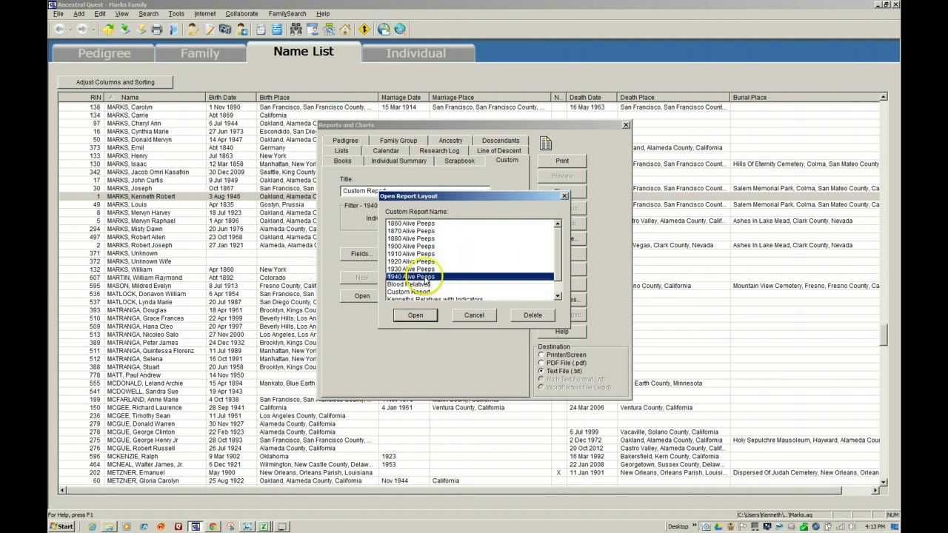
{"action": "left_click", "coordinate": [416, 316]}
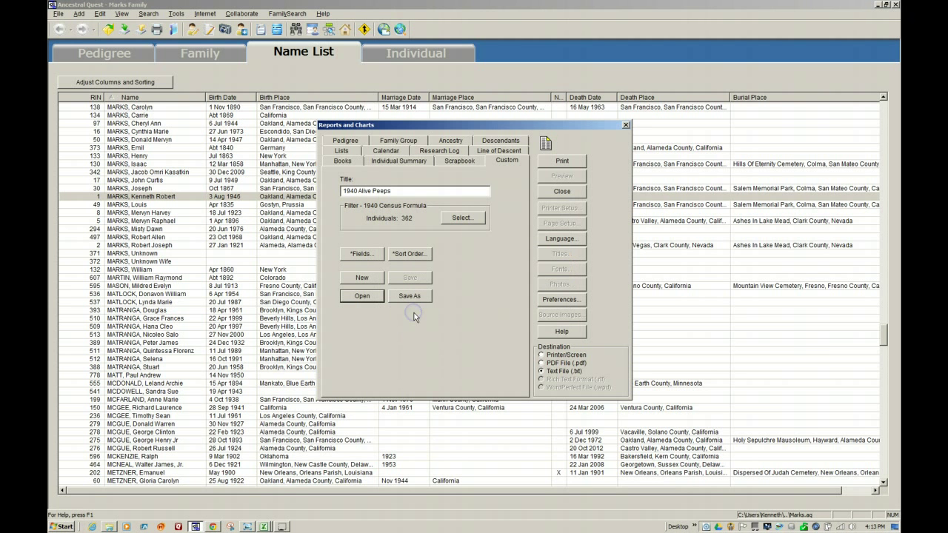
Step: Set the destination to Printer/Screen and generate an on-screen preview of the report
{"action": "left_click", "coordinate": [541, 354]}
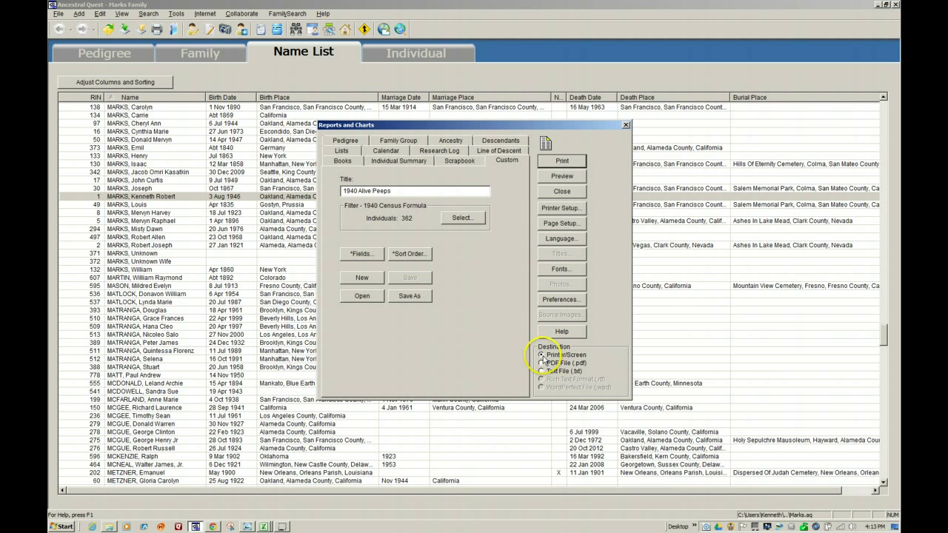
{"action": "left_click", "coordinate": [560, 178]}
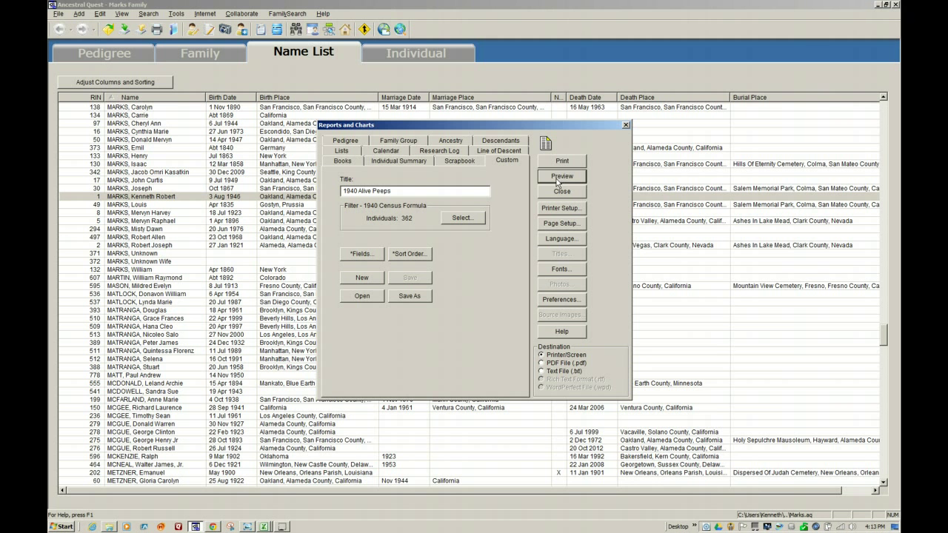
{"action": "left_click", "coordinate": [556, 175]}
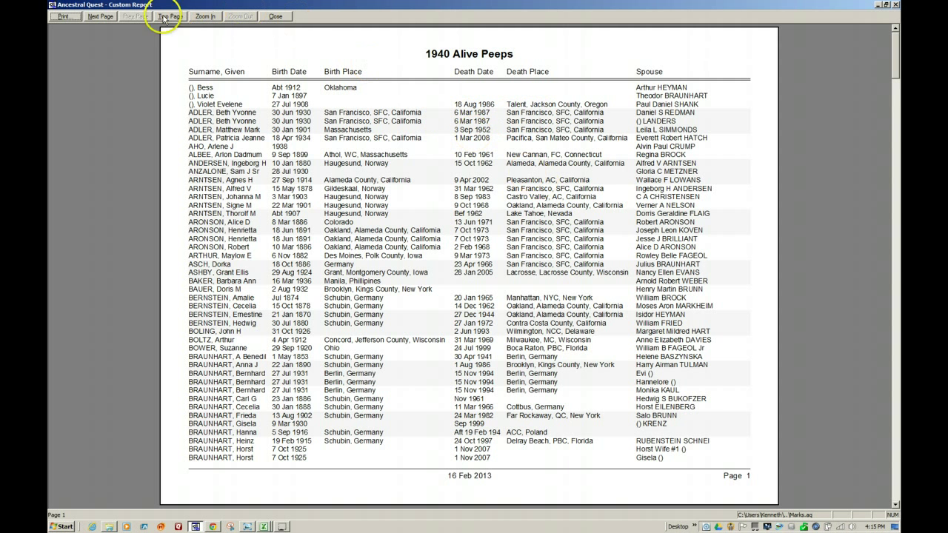
Step: Page forward through the 1940 Alive Peeps preview to page 3 (Christensen through Evans)
{"action": "left_click", "coordinate": [101, 16]}
{"action": "left_click", "coordinate": [101, 16]}
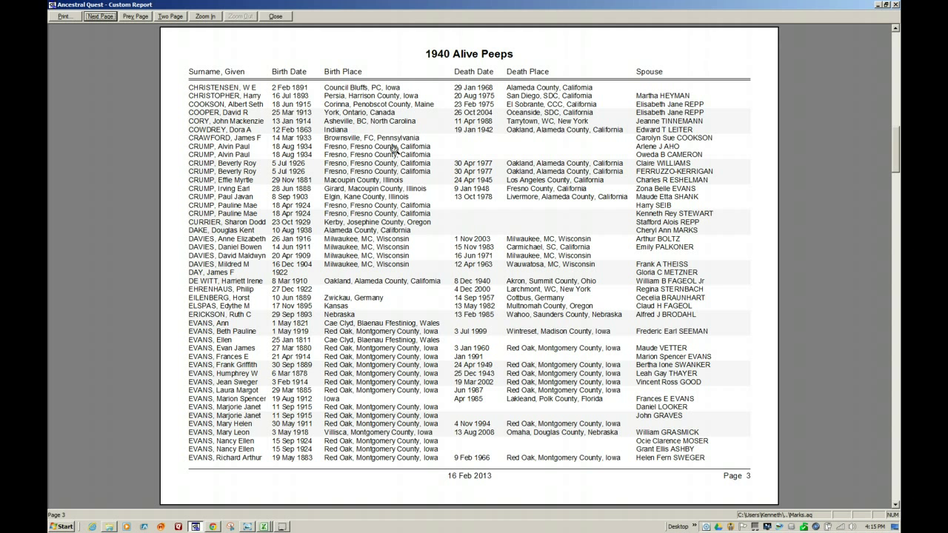
Step: Export the 1940 Alive Peeps report as the text file Demo.txt on the Desktop
{"action": "left_click", "coordinate": [274, 18]}
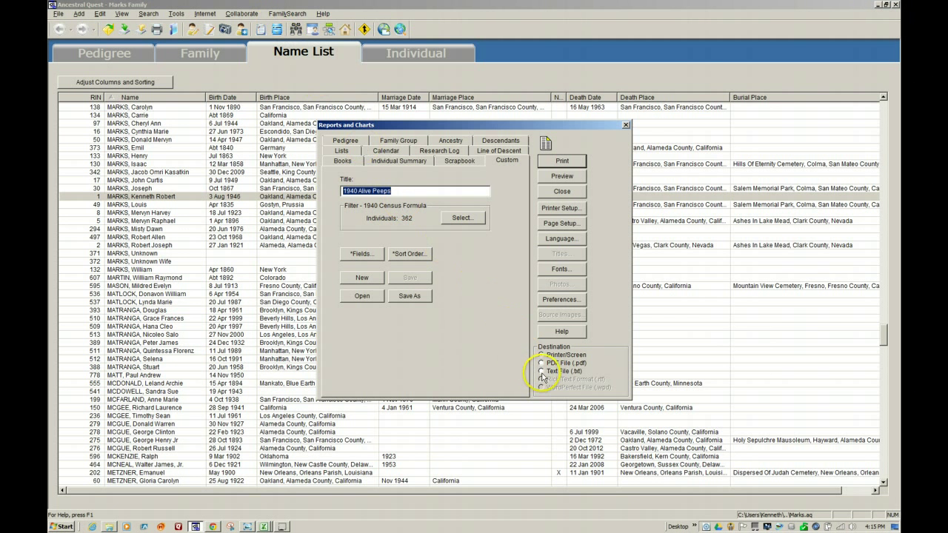
{"action": "left_click", "coordinate": [541, 371]}
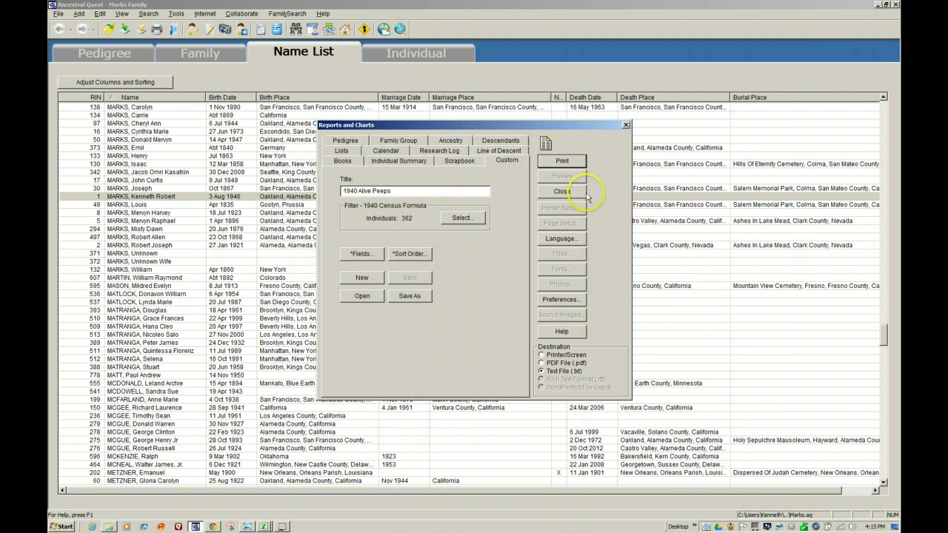
{"action": "left_click", "coordinate": [562, 162]}
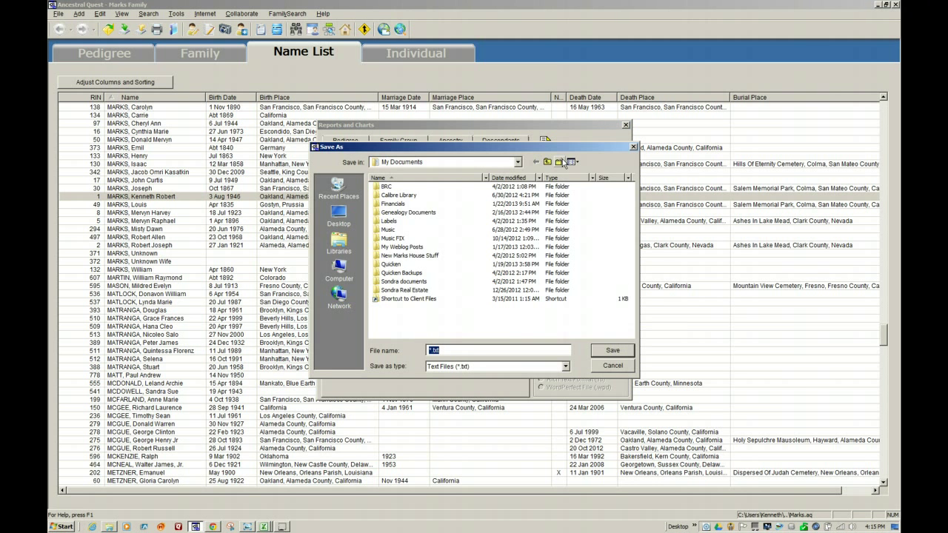
{"action": "left_click", "coordinate": [339, 217]}
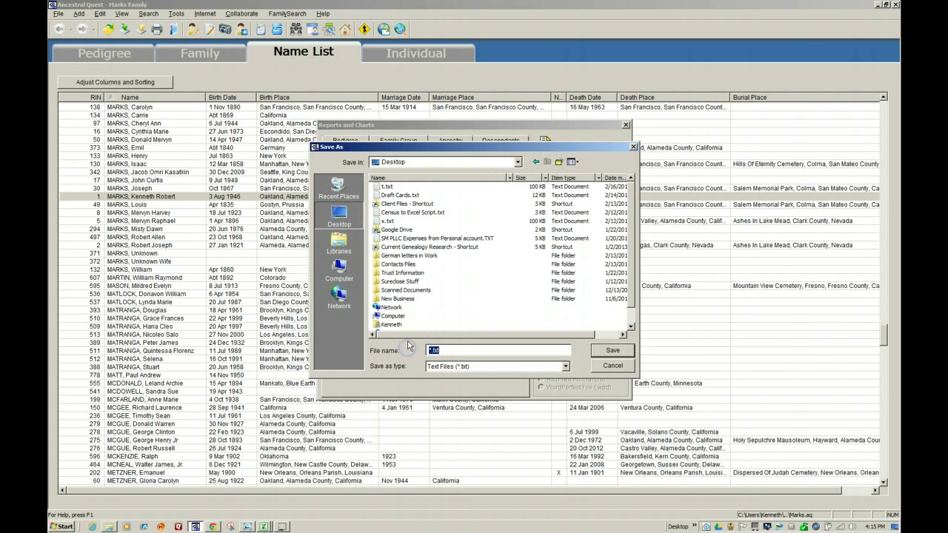
{"action": "type", "text": "Demo"}
{"action": "left_click", "coordinate": [612, 351]}
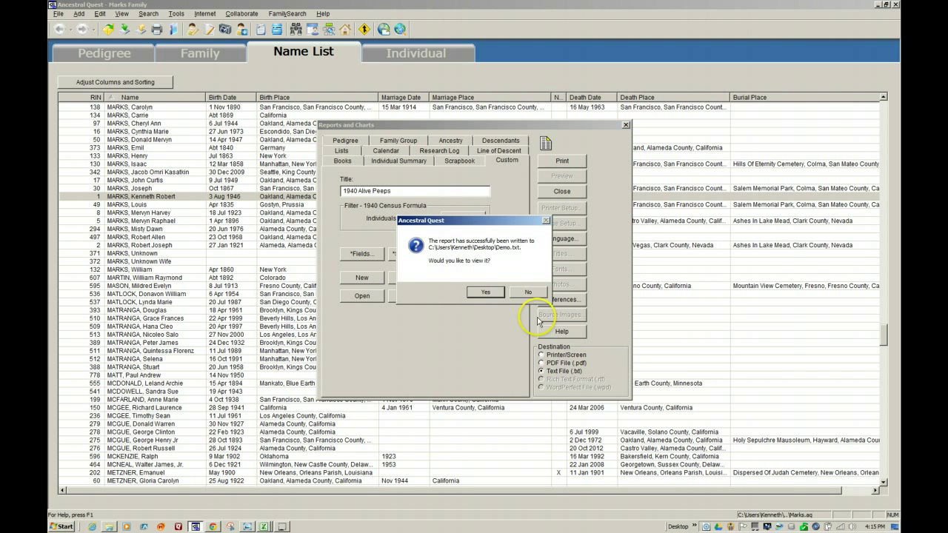
Step: Delete the 'Surname, Given' header line from Demo.txt, save it, and close Notepad
{"action": "left_click", "coordinate": [487, 293]}
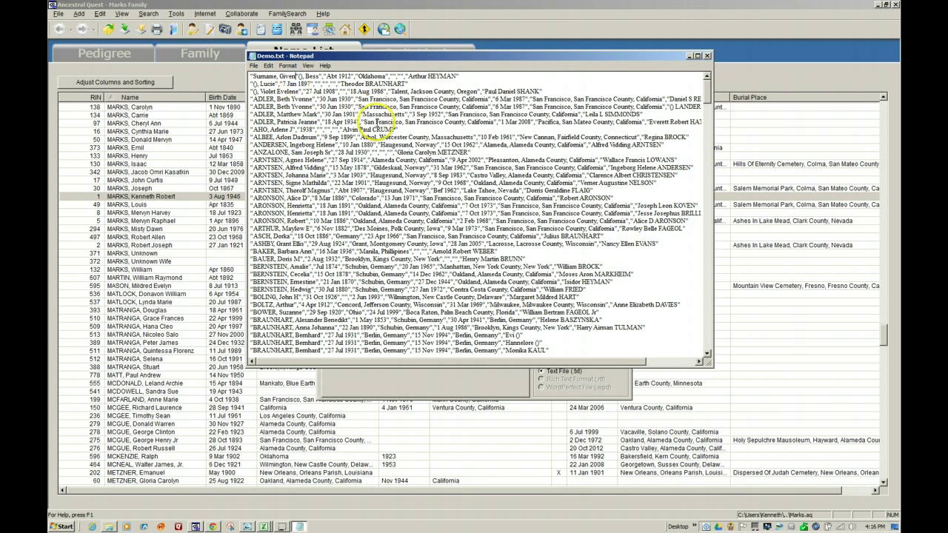
{"action": "key", "text": "BackSpace"}
{"action": "key", "text": "BackSpace"}
{"action": "key", "text": "BackSpace"}
{"action": "key", "text": "BackSpace"}
{"action": "key", "text": "BackSpace"}
{"action": "key", "text": "BackSpace"}
{"action": "key", "text": "BackSpace"}
{"action": "key", "text": "BackSpace"}
{"action": "key", "text": "BackSpace"}
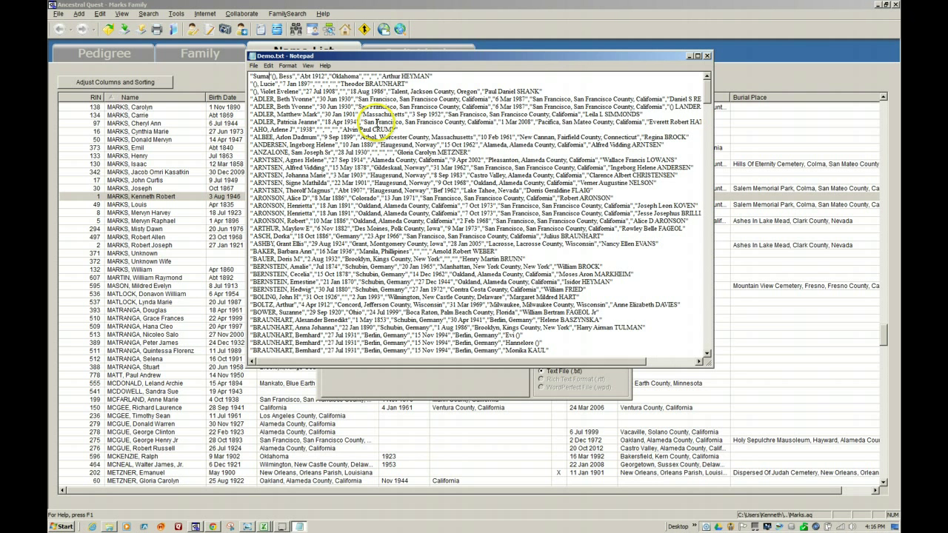
{"action": "key", "text": "BackSpace"}
{"action": "key", "text": "BackSpace"}
{"action": "key", "text": "BackSpace"}
{"action": "key", "text": "BackSpace"}
{"action": "key", "text": "BackSpace"}
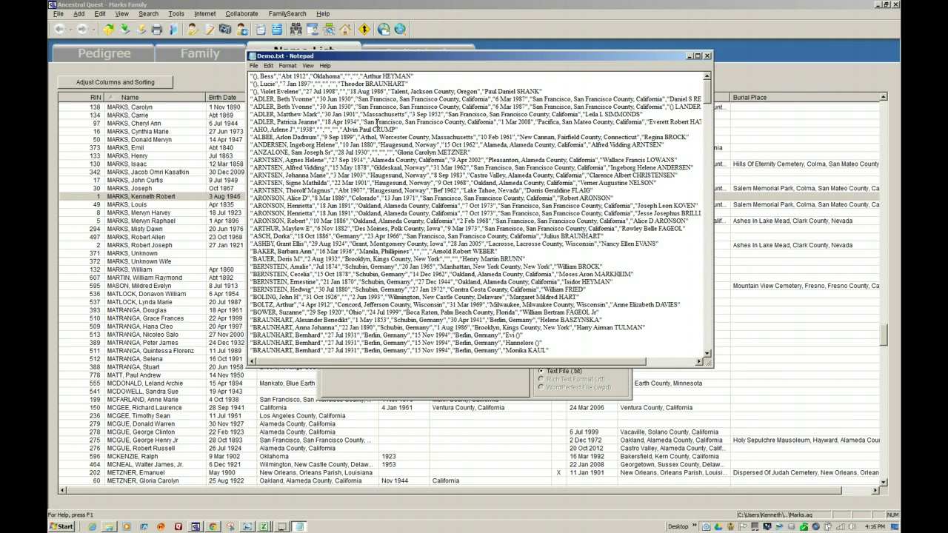
{"action": "left_click", "coordinate": [253, 66]}
{"action": "left_click", "coordinate": [261, 94]}
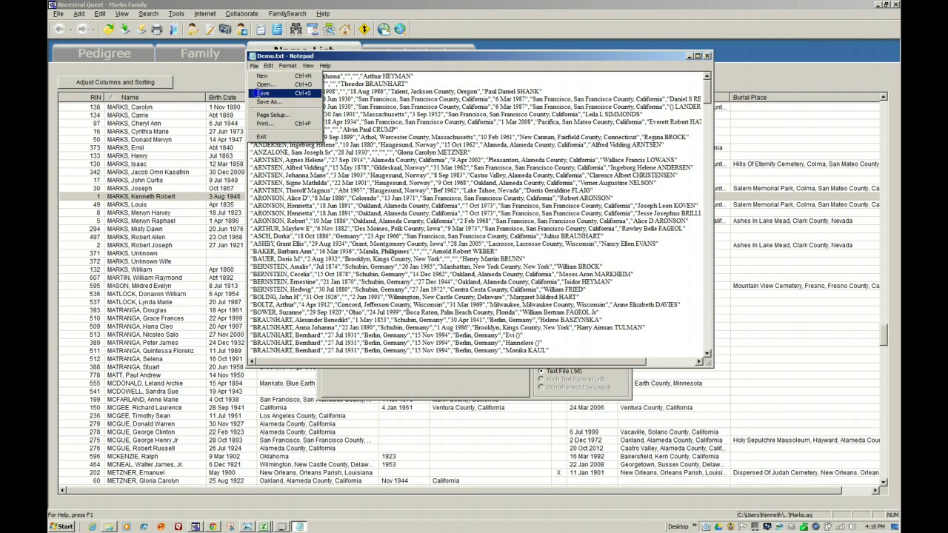
{"action": "left_click", "coordinate": [706, 55]}
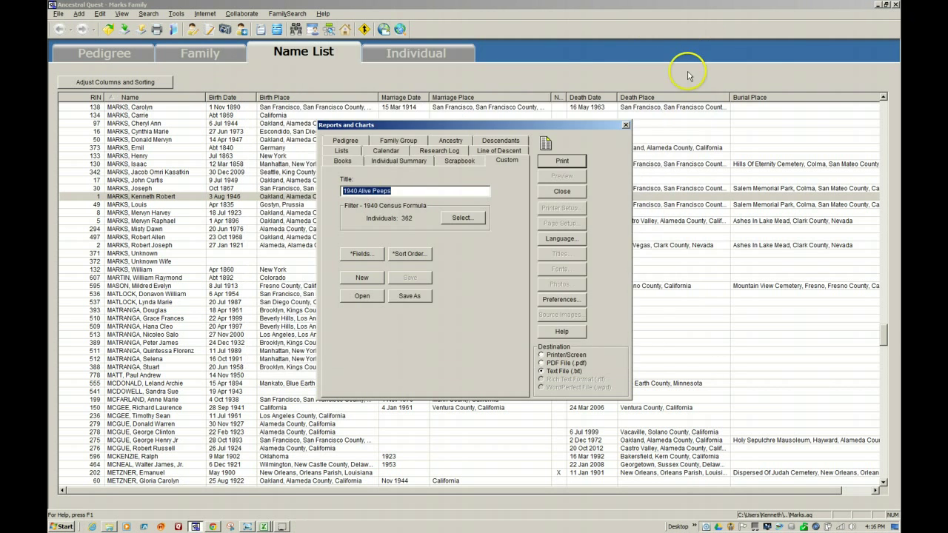
Step: Close the reports window and Ancestral Quest, then switch to the blank Excel workbook Book2
{"action": "left_click", "coordinate": [563, 192]}
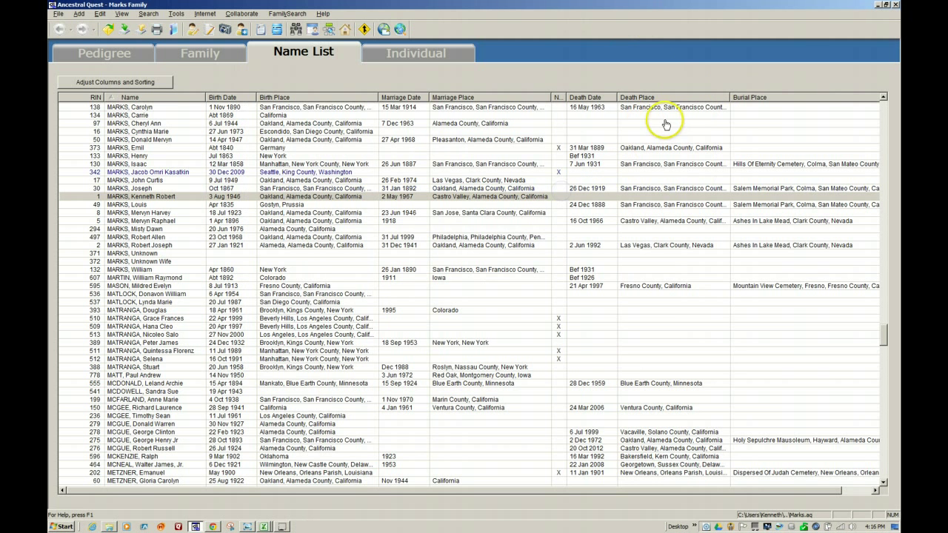
{"action": "left_click", "coordinate": [895, 5]}
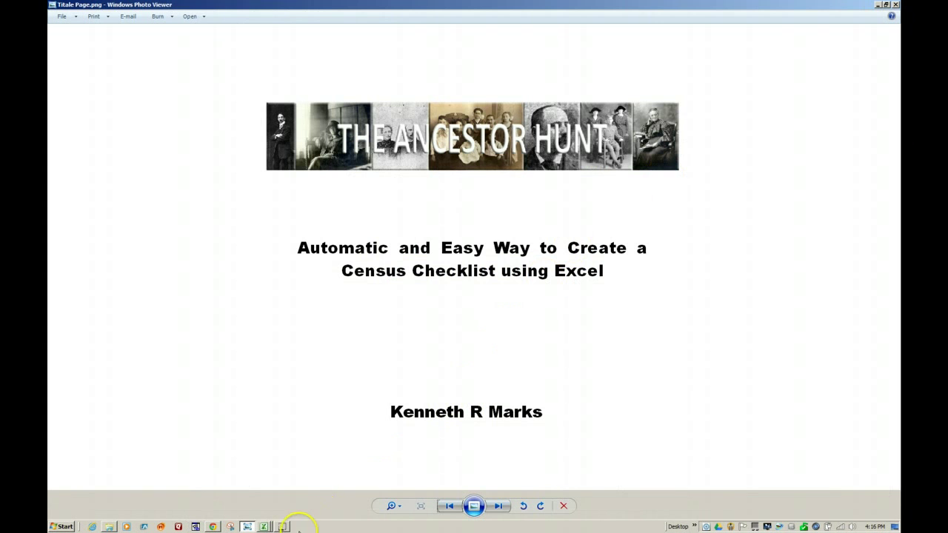
{"action": "left_click", "coordinate": [264, 527]}
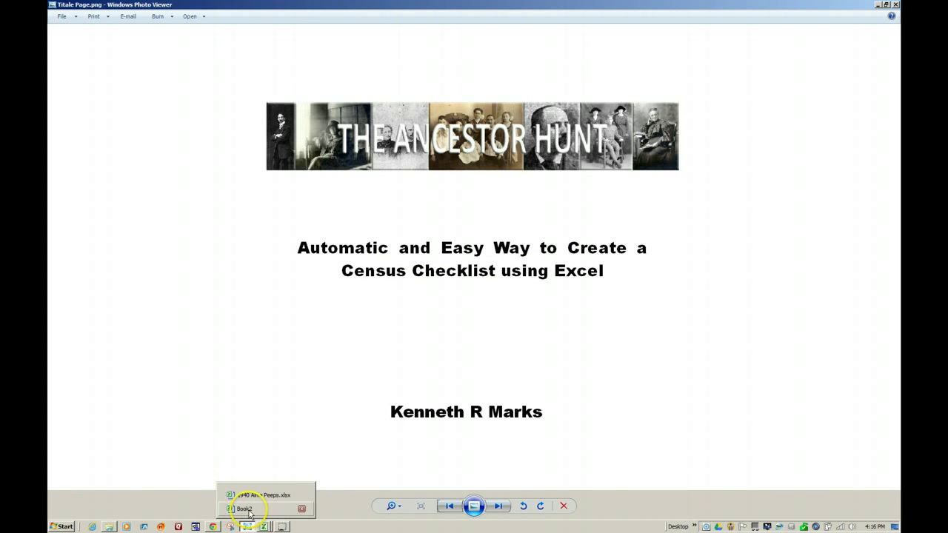
{"action": "left_click", "coordinate": [244, 508]}
{"action": "left_click", "coordinate": [180, 76]}
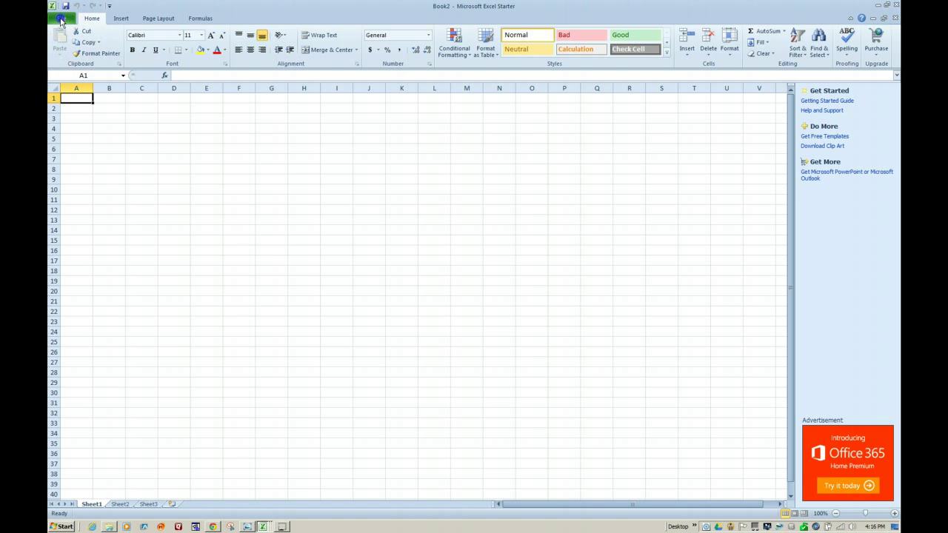
Step: Open Demo.txt from the Desktop in Excel using the Text Files filter
{"action": "left_click", "coordinate": [60, 20]}
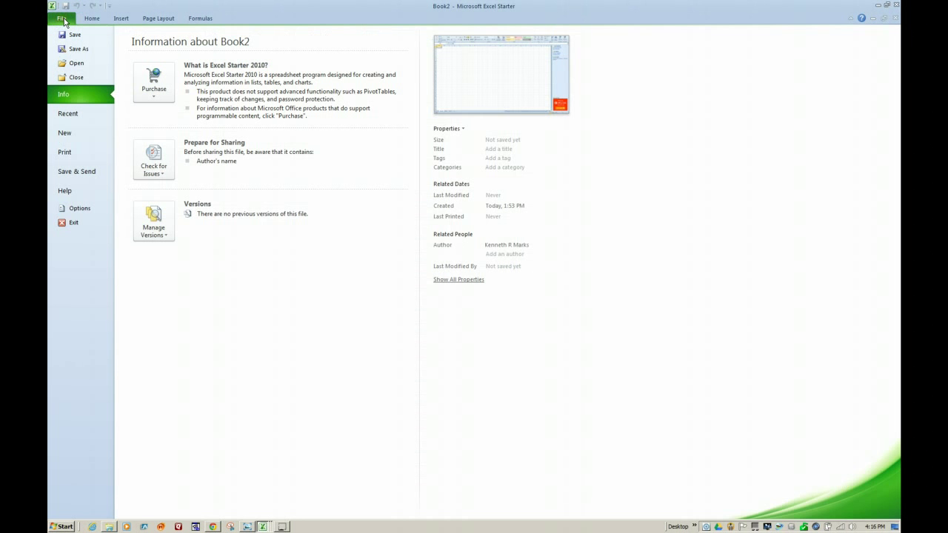
{"action": "key", "text": "Escape"}
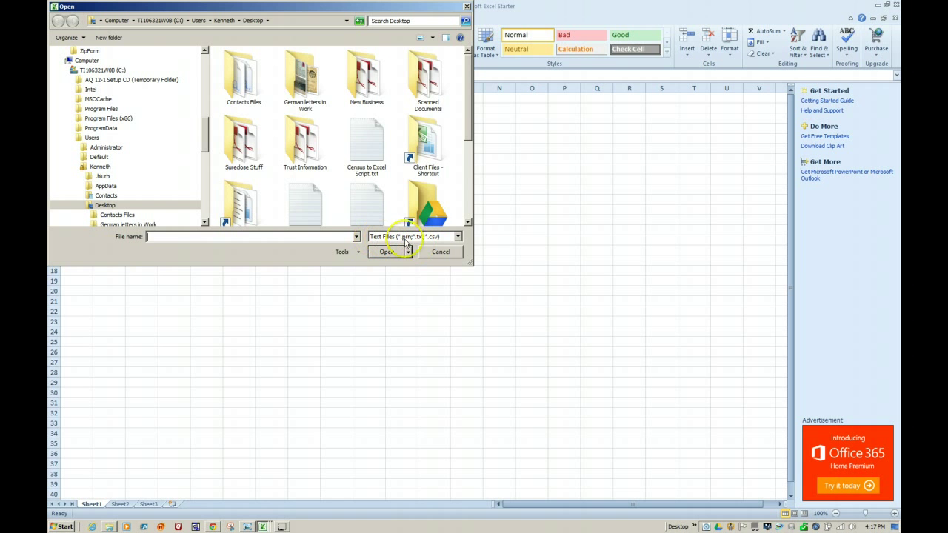
{"action": "left_click_drag", "start_coordinate": [469, 130], "coordinate": [470, 174]}
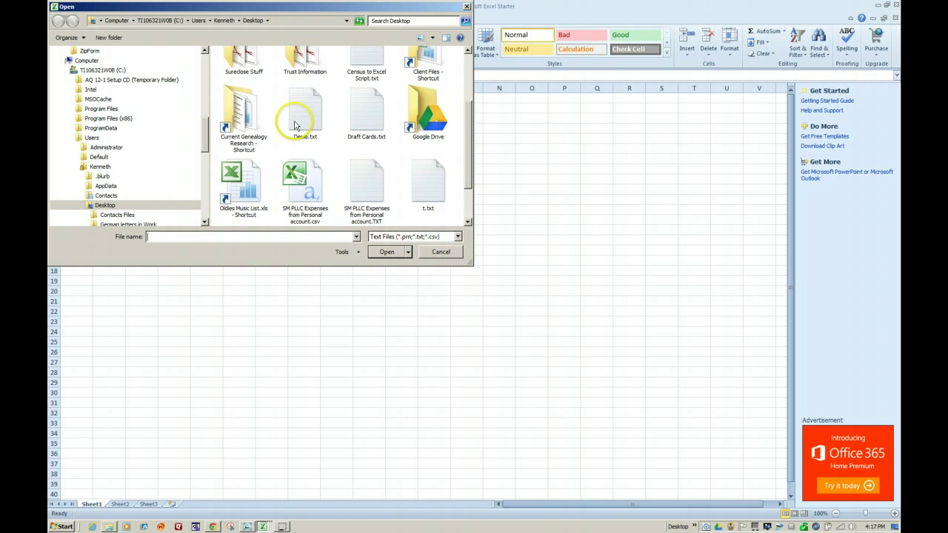
{"action": "left_click", "coordinate": [299, 124]}
{"action": "left_click", "coordinate": [387, 253]}
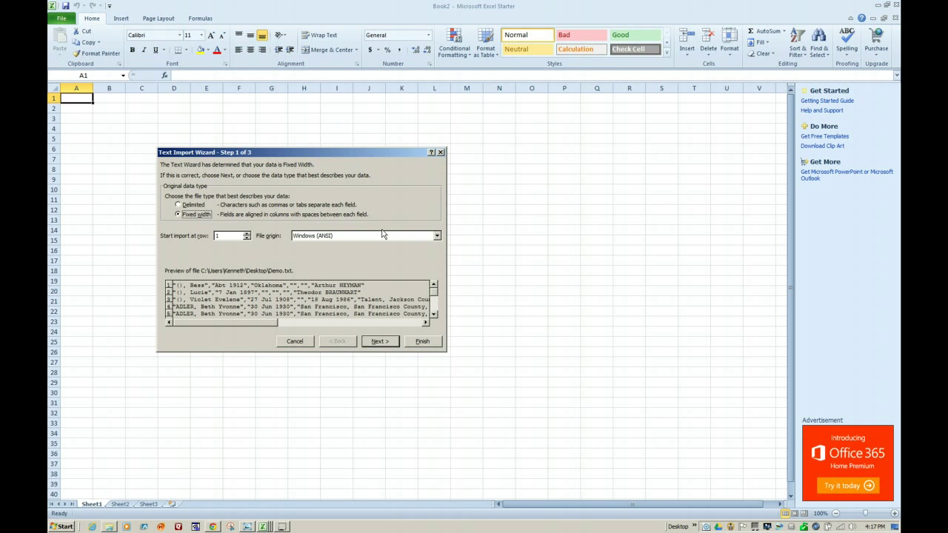
Step: Import Demo.txt as comma-delimited data, spreading each record across columns A through G
{"action": "left_click", "coordinate": [373, 226]}
{"action": "left_click", "coordinate": [189, 215]}
{"action": "left_click", "coordinate": [178, 205]}
{"action": "left_click", "coordinate": [178, 206]}
{"action": "left_click", "coordinate": [379, 342]}
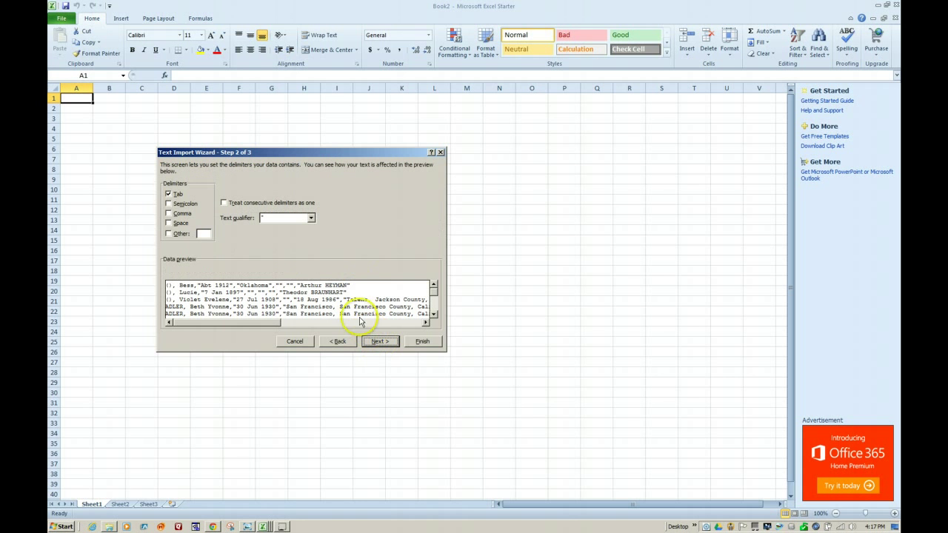
{"action": "left_click", "coordinate": [169, 213]}
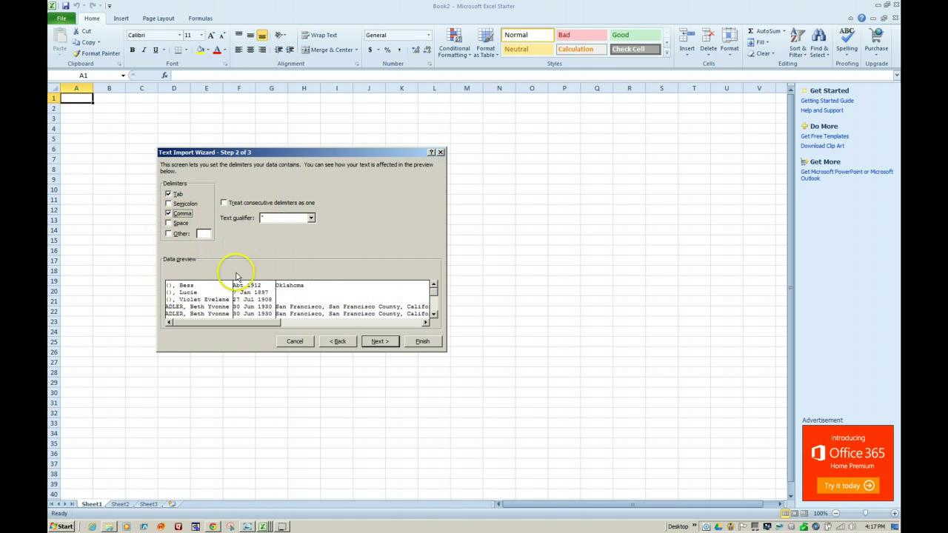
{"action": "left_click_drag", "start_coordinate": [437, 297], "coordinate": [436, 300]}
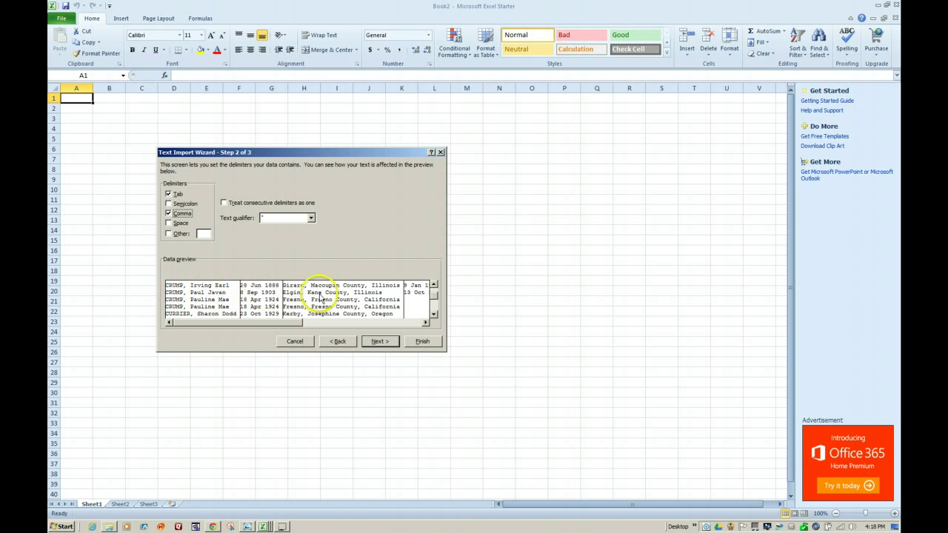
{"action": "left_click_drag", "start_coordinate": [287, 323], "coordinate": [359, 329]}
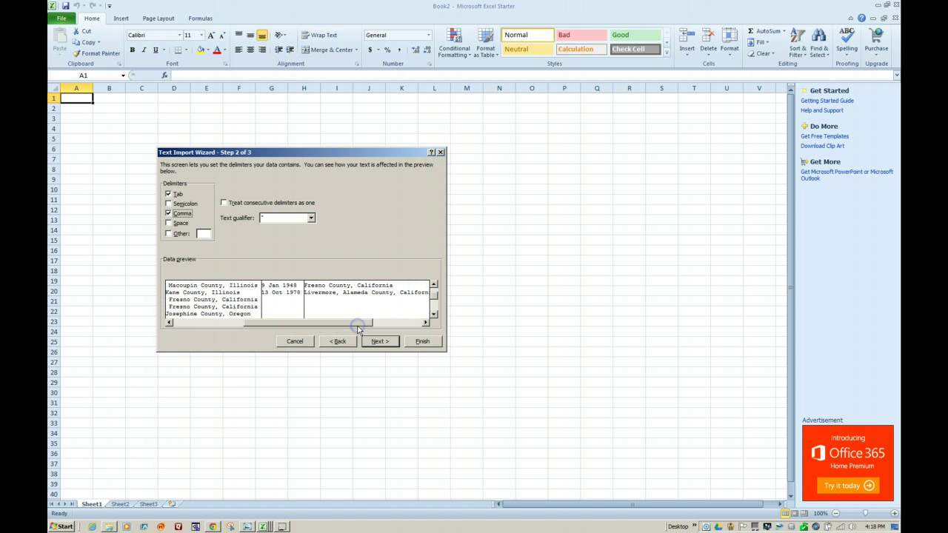
{"action": "left_click", "coordinate": [422, 343]}
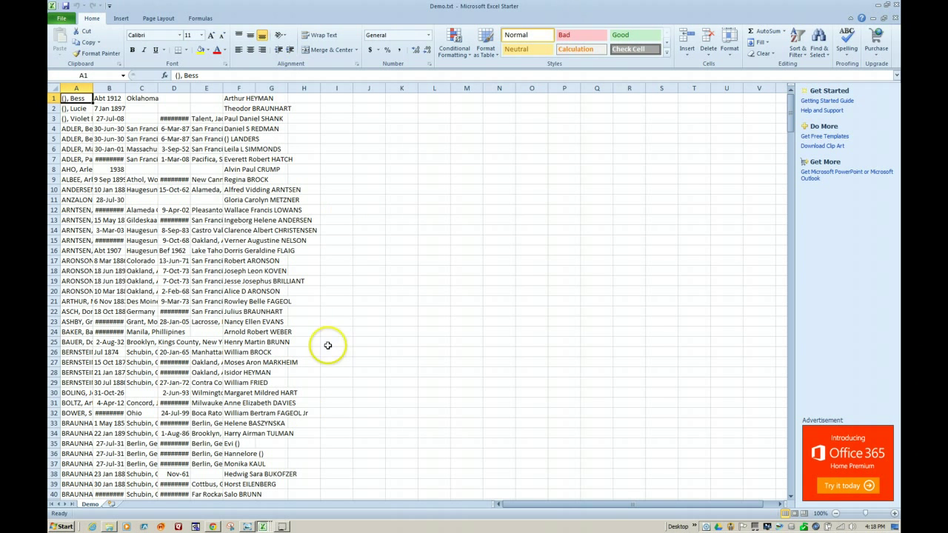
Step: Switch Excel from Demo.txt to the 1940 Alive Peeps.xlsx workbook via the taskbar window list
{"action": "left_click", "coordinate": [263, 526]}
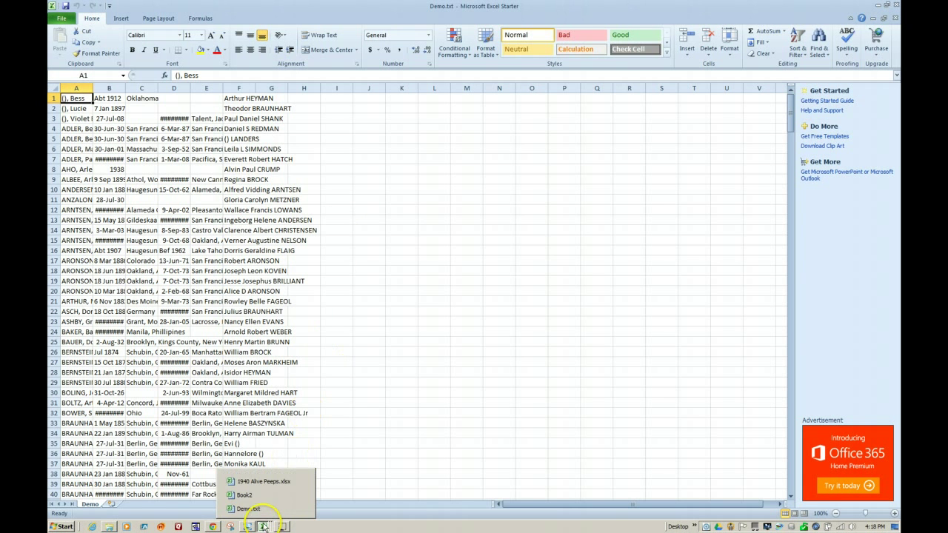
{"action": "left_click", "coordinate": [255, 482]}
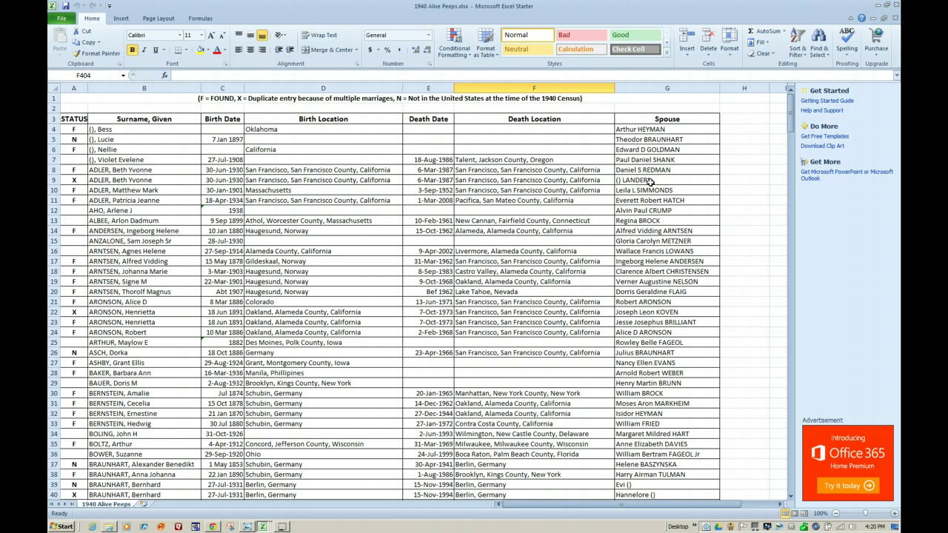
{"action": "left_click_drag", "start_coordinate": [790, 105], "coordinate": [779, 276]}
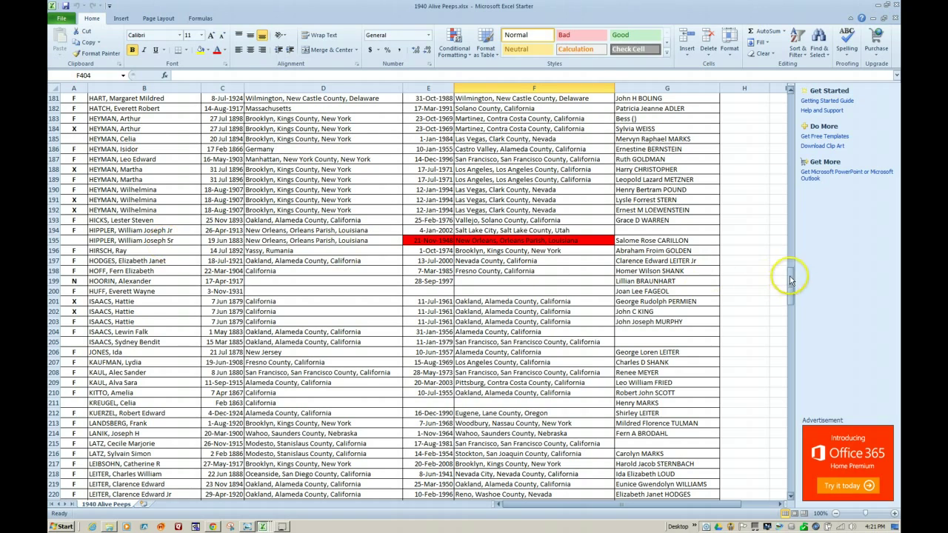
Step: Scroll down to row 404 to show the totals: 399 total, 269 found, 56 to find, 83% complete
{"action": "left_click_drag", "start_coordinate": [790, 280], "coordinate": [784, 341]}
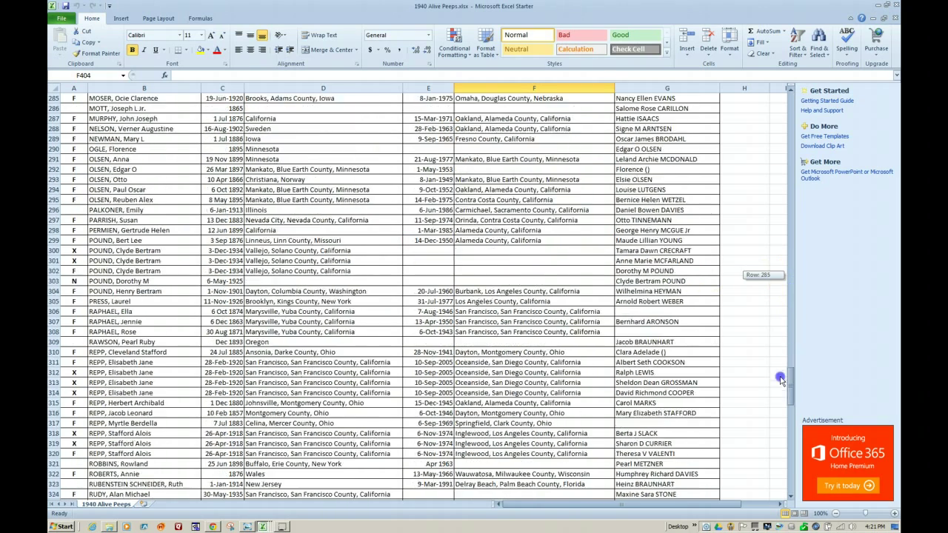
{"action": "left_click_drag", "start_coordinate": [780, 379], "coordinate": [753, 471]}
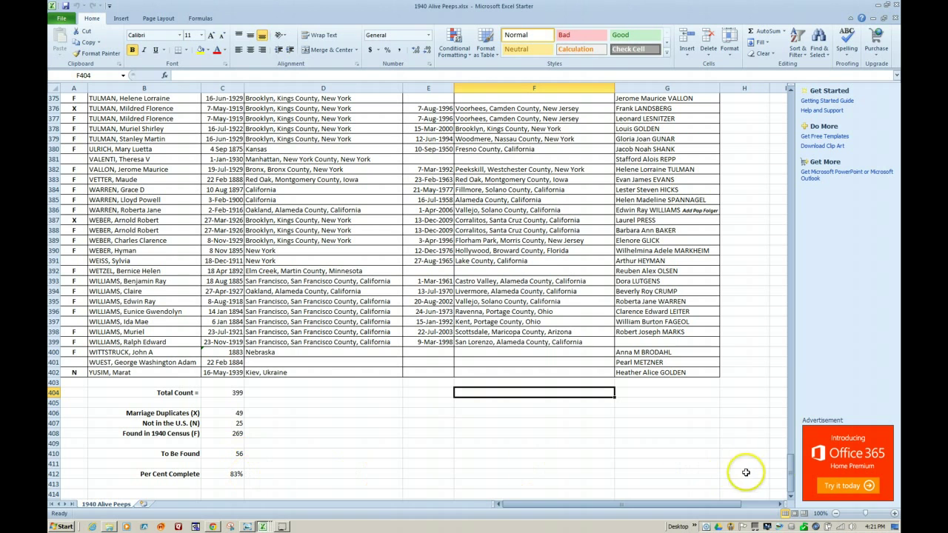
Step: Scroll back to the top to show the status-code legend and entries from Bess onward
{"action": "left_click_drag", "start_coordinate": [791, 471], "coordinate": [791, 254]}
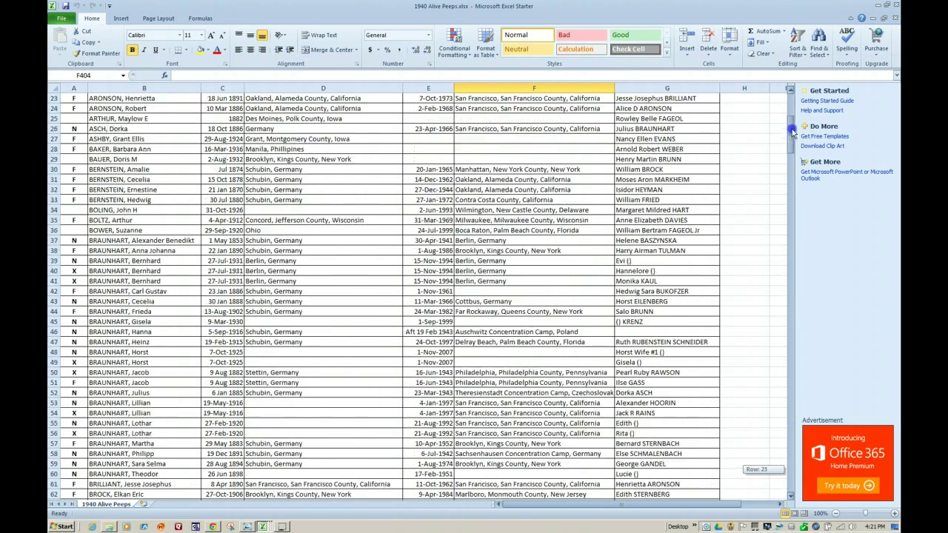
{"action": "left_click_drag", "start_coordinate": [791, 254], "coordinate": [752, 117]}
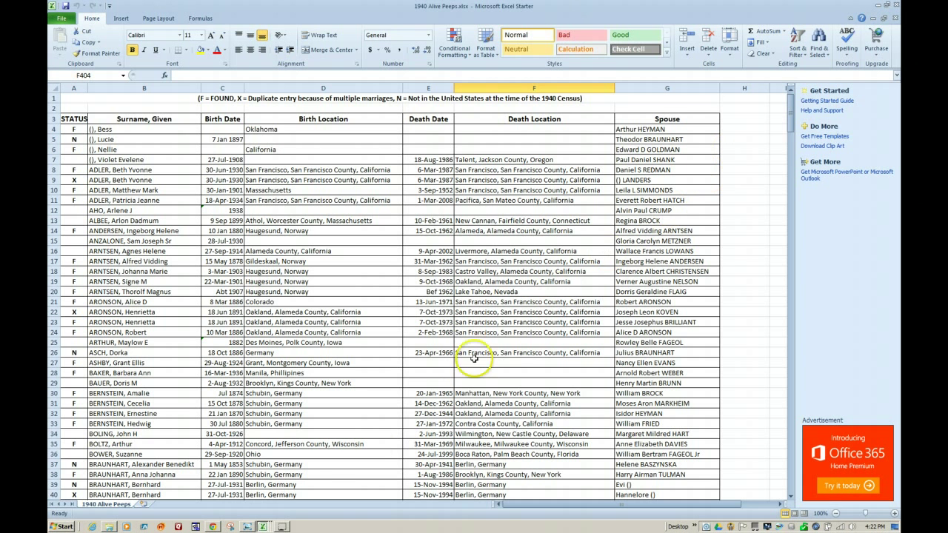
Step: Bring the Ancestor Hunt title slide in Windows Photo Viewer to the front from the taskbar
{"action": "left_click", "coordinate": [245, 526]}
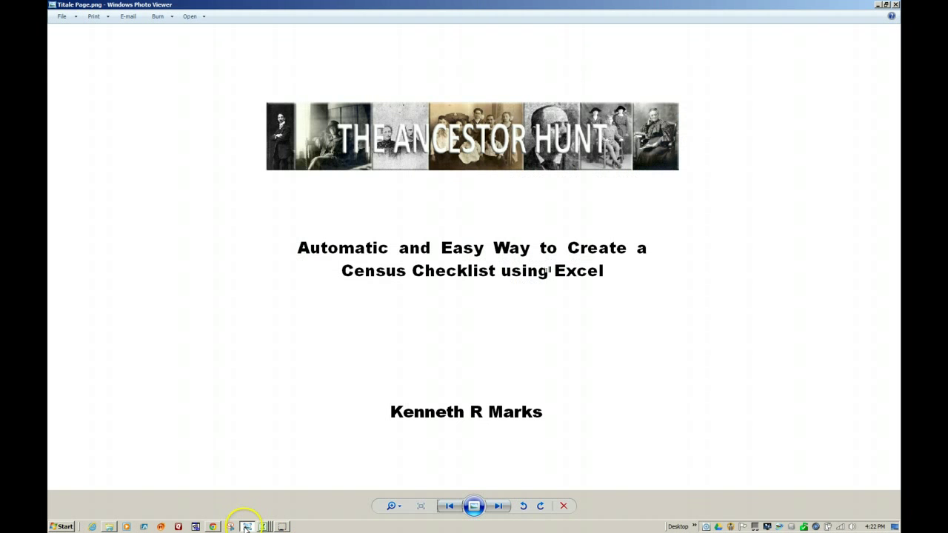